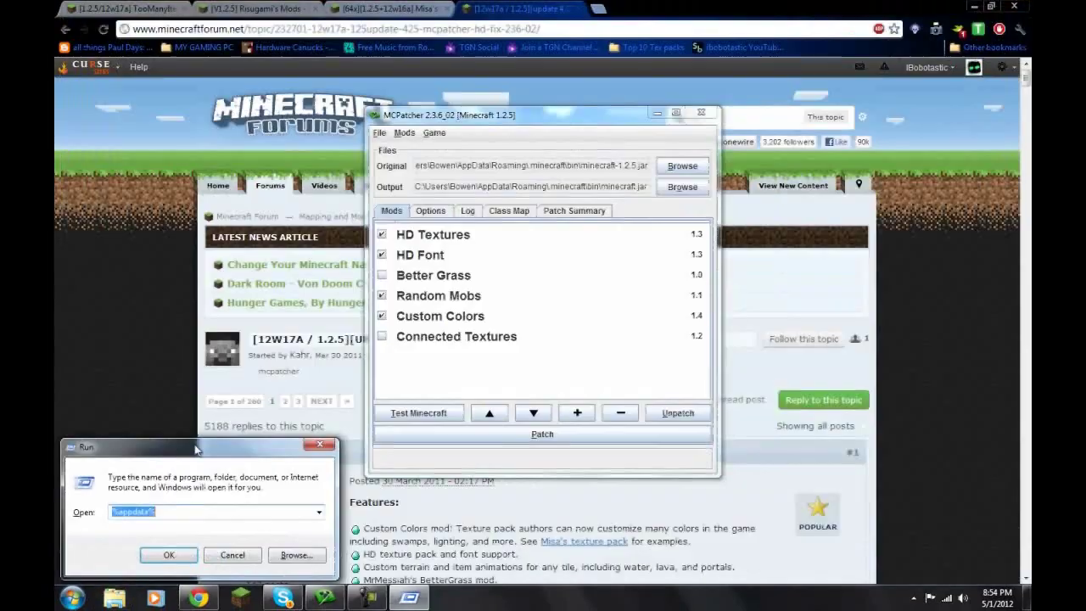
- Dismiss the Run dialog and the MCPatcher window, and look up the patcher's download links in the MCPatcher HD Fix forum thread
left_click(319, 445)
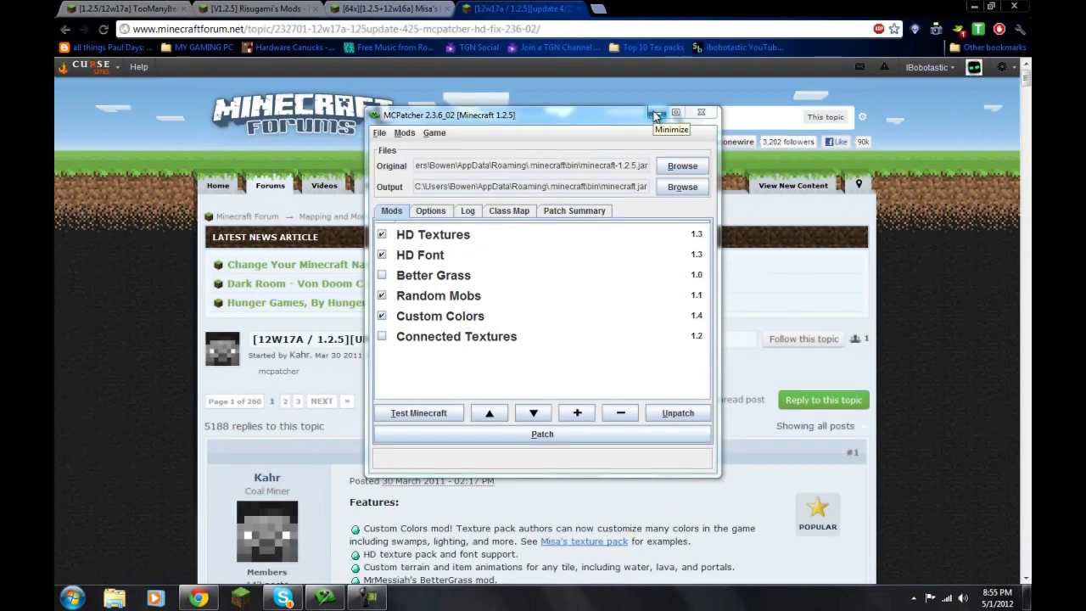
left_click(294, 341)
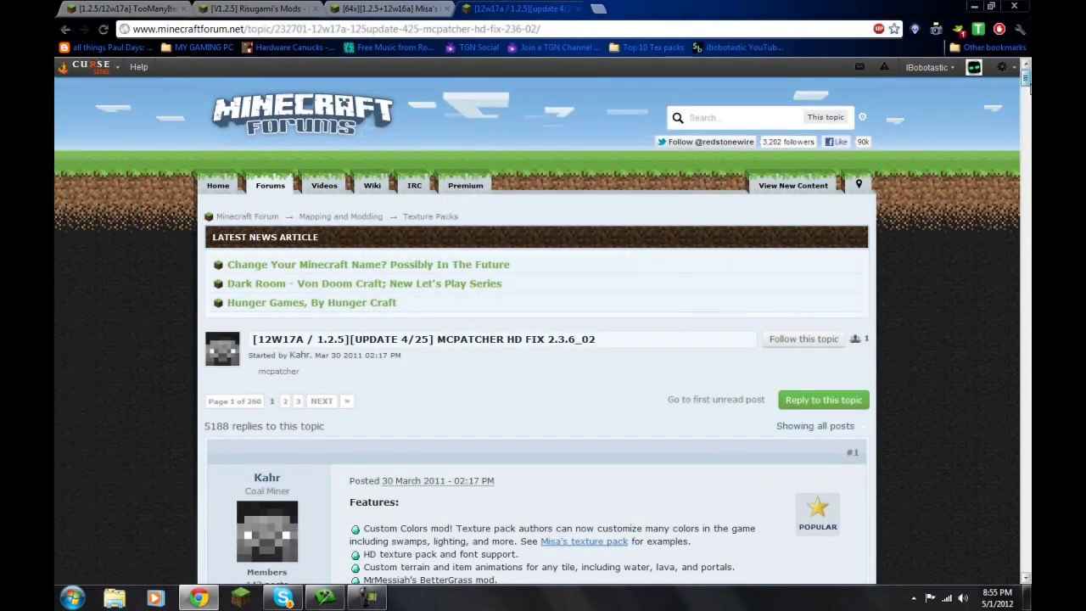
scroll(957, 96, "down", 3)
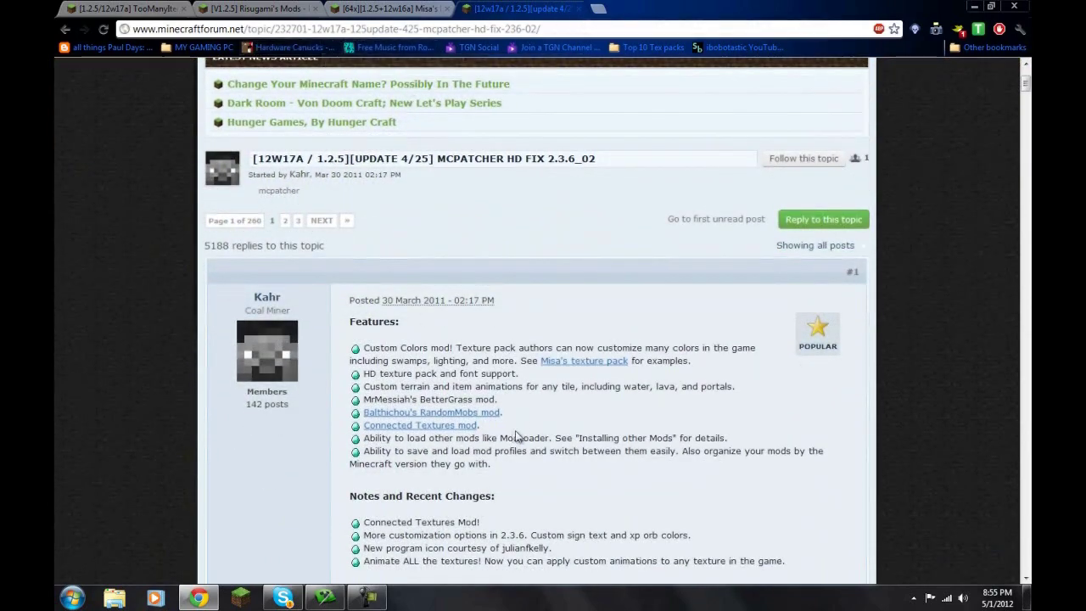
scroll(520, 435, "down", 8)
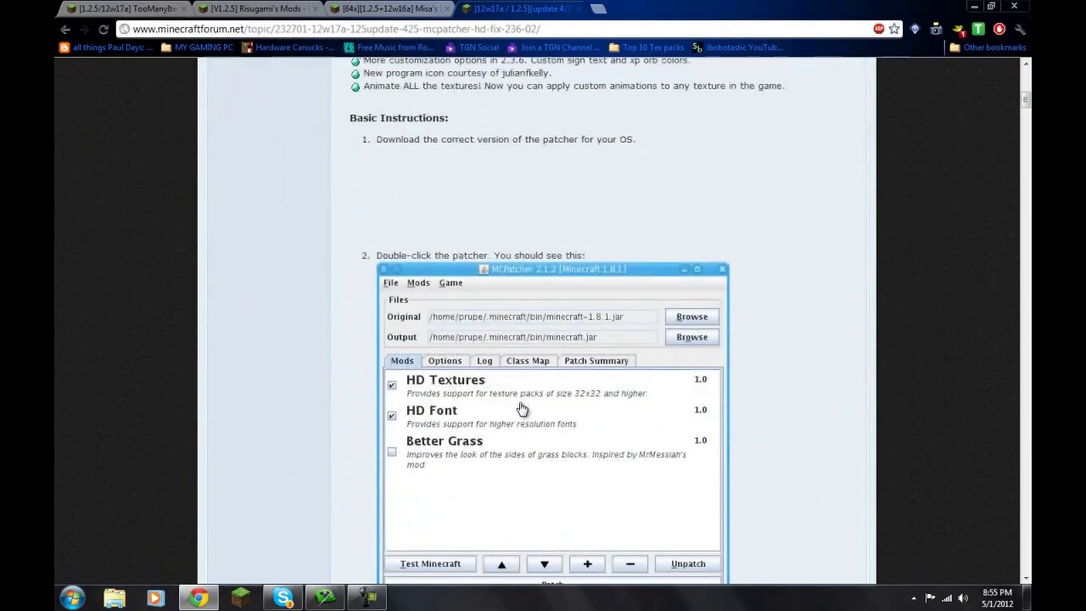
scroll(462, 344, "down", 12)
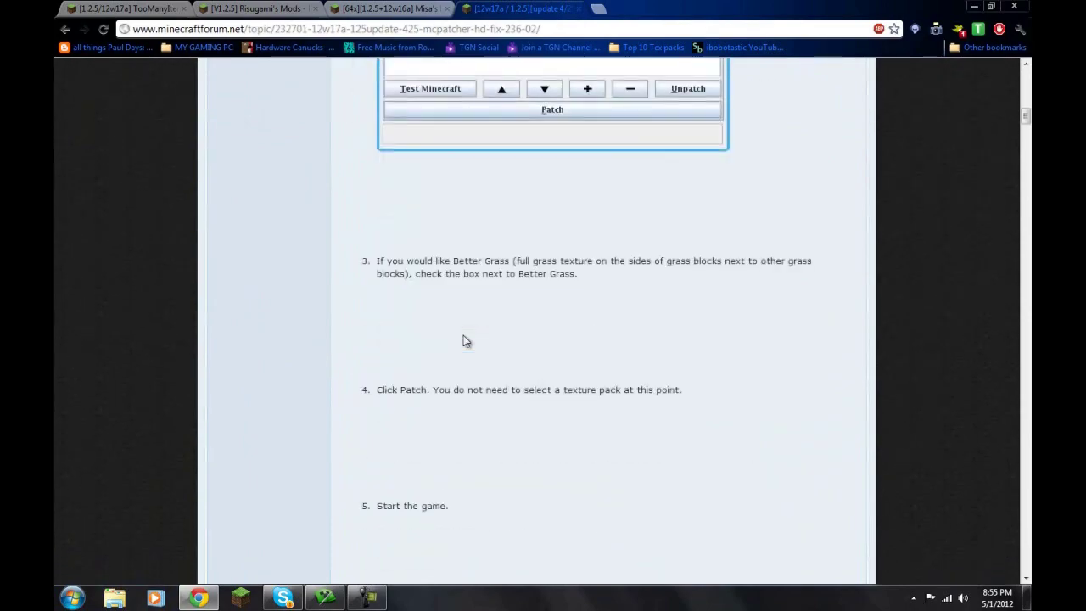
scroll(465, 341, "down", 9)
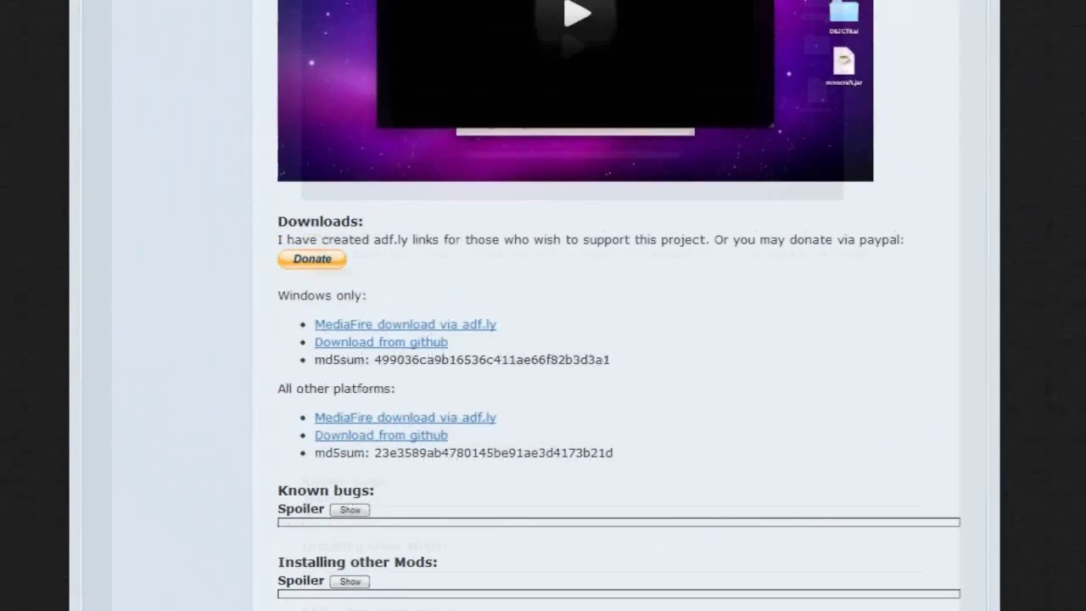
- Download TooManyItems for Minecraft 1.2.5 from its forum thread and save TooManyItems2012_04_13_1.2.5 as a ZIP archive on the Desktop
left_click(243, 7)
left_click(127, 8)
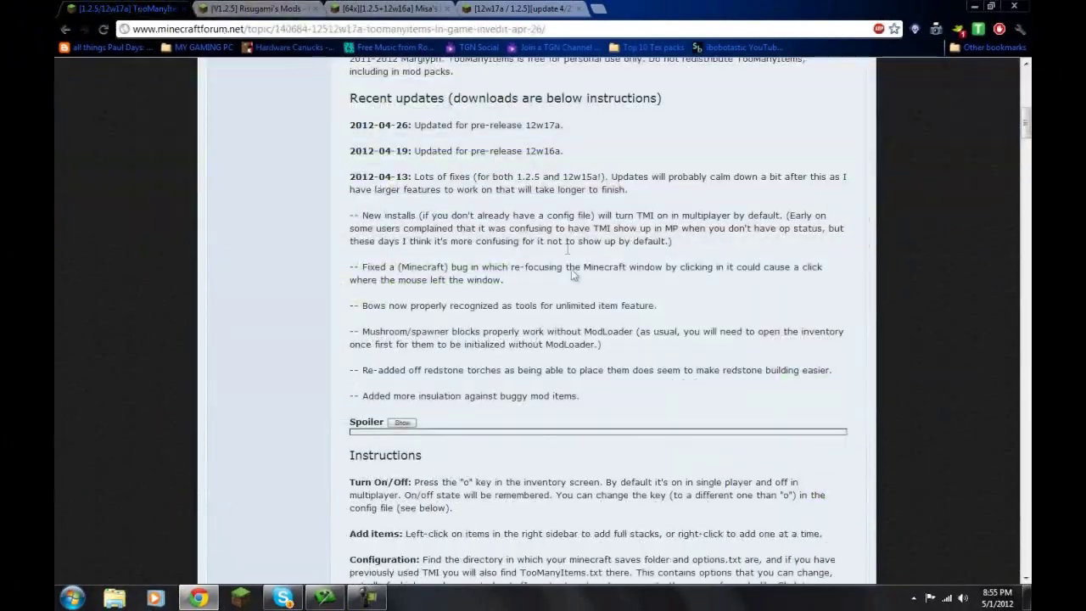
scroll(571, 284, "up", 8)
scroll(568, 386, "down", 2)
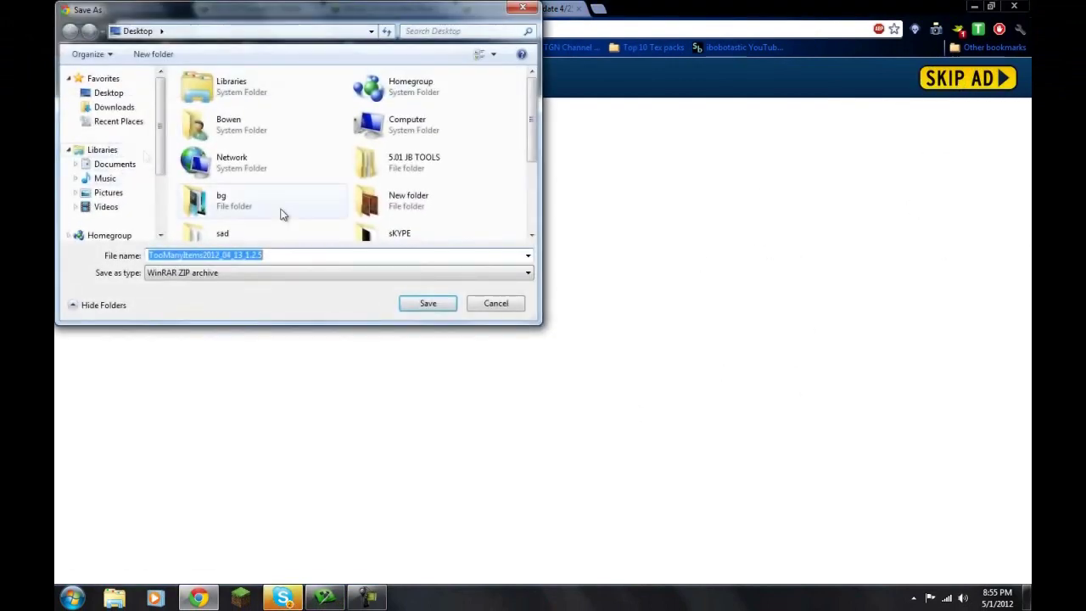
left_click(107, 93)
left_click(414, 307)
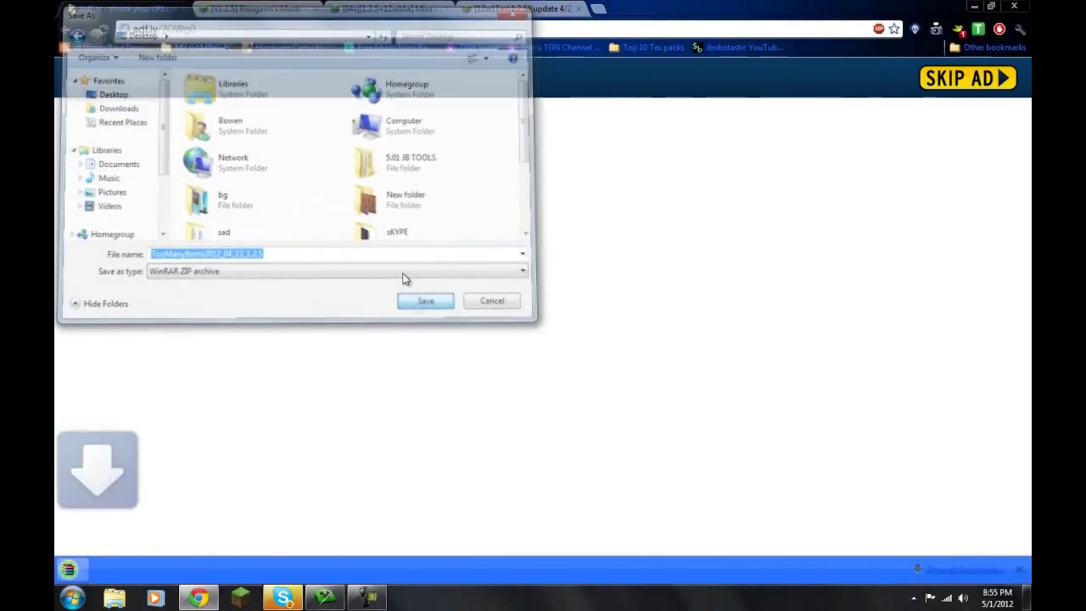
- Download ModLoader 1.2.5 through the direct link in the Risugami's Mods forum thread
left_click(243, 12)
scroll(416, 339, "down", 14)
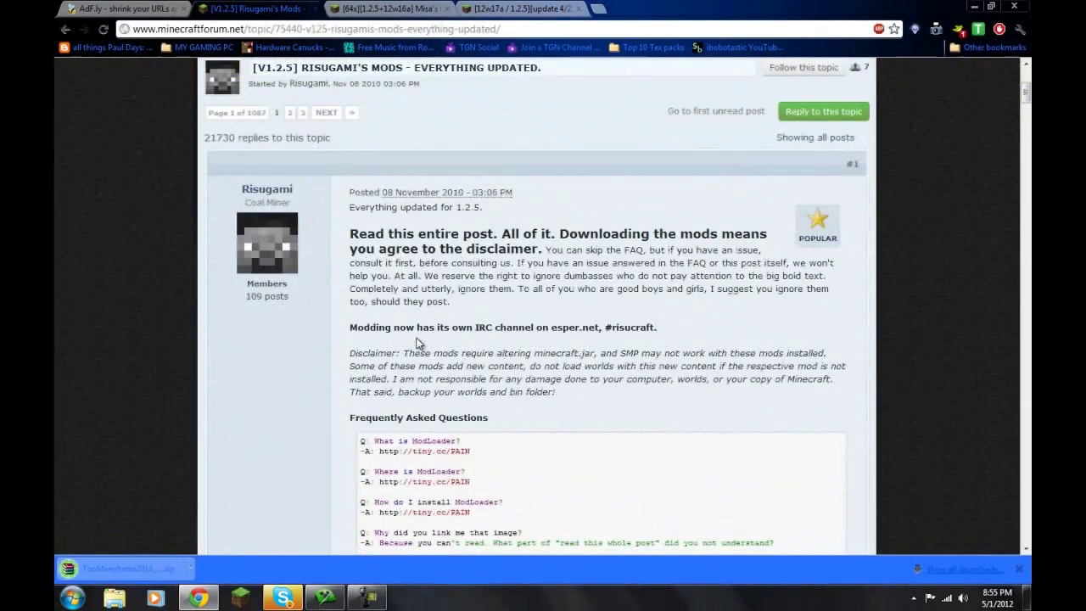
scroll(417, 343, "down", 3)
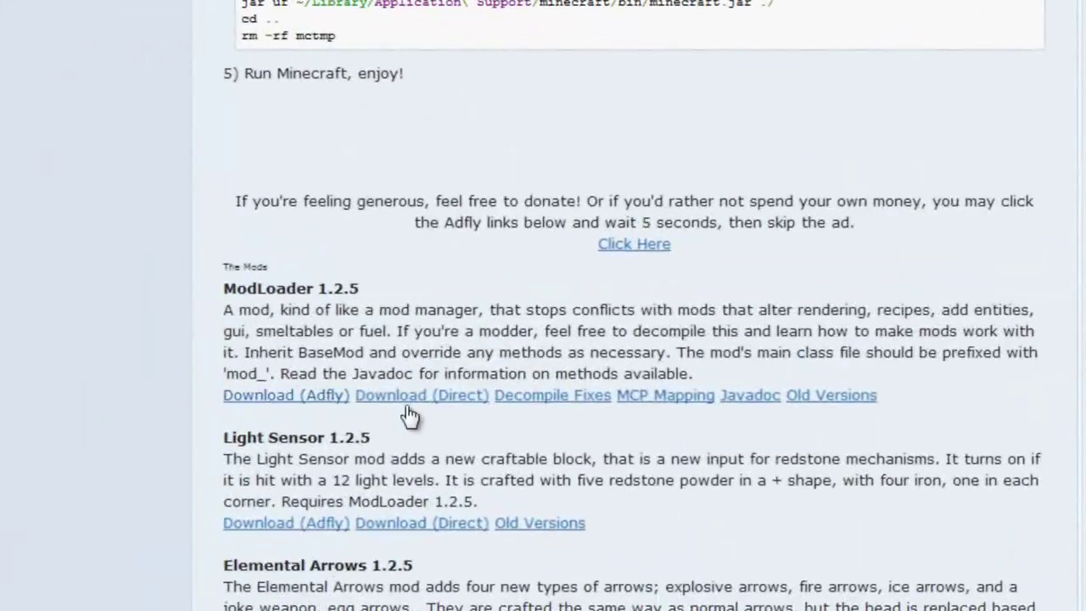
left_click(461, 399)
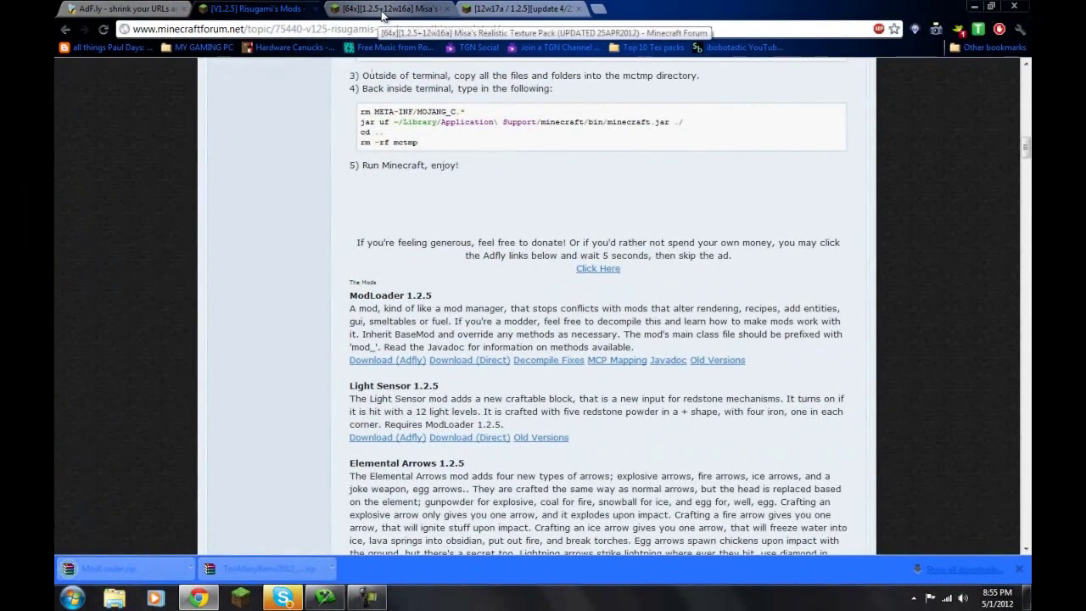
- Download Misa's Realistic Texture Pack through the main download link in its forum thread and save Misa413 as a ZIP archive on the Desktop
left_click(383, 10)
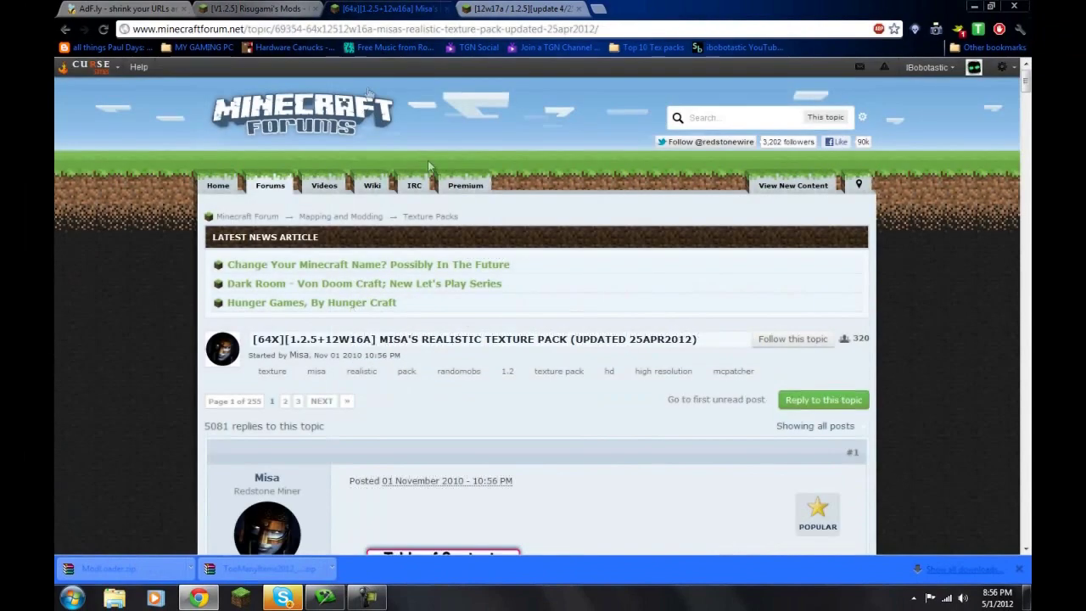
scroll(560, 288, "down", 3)
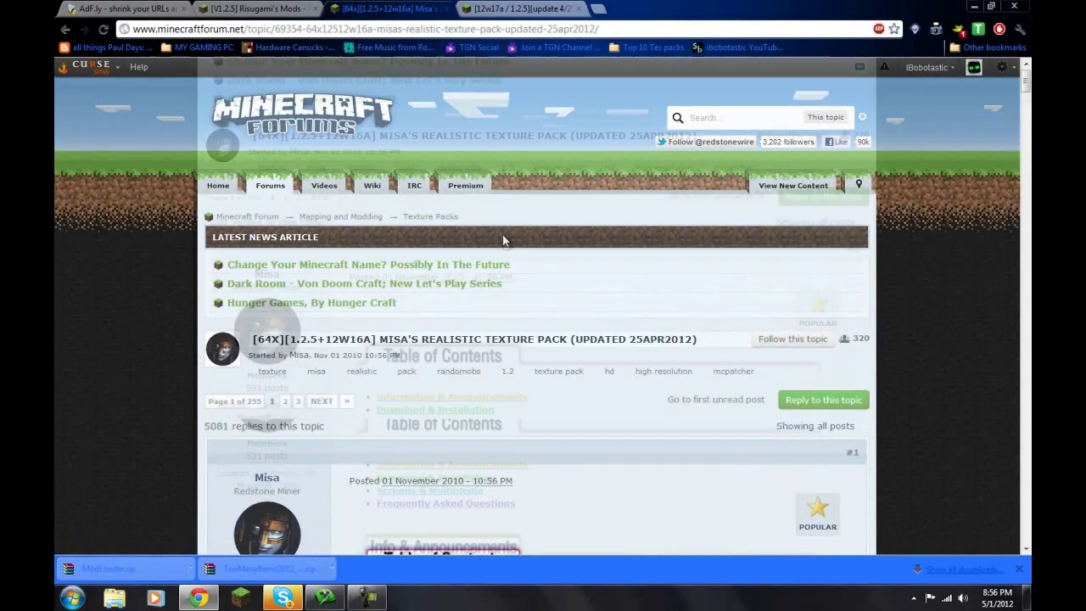
scroll(503, 242, "down", 12)
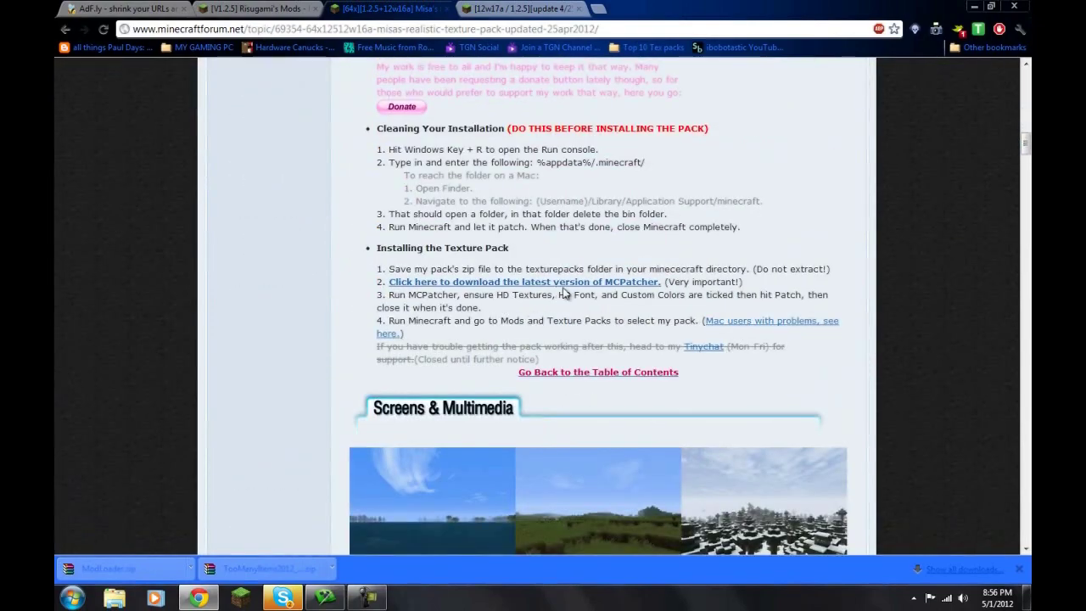
scroll(564, 293, "down", 8)
scroll(450, 325, "down", 15)
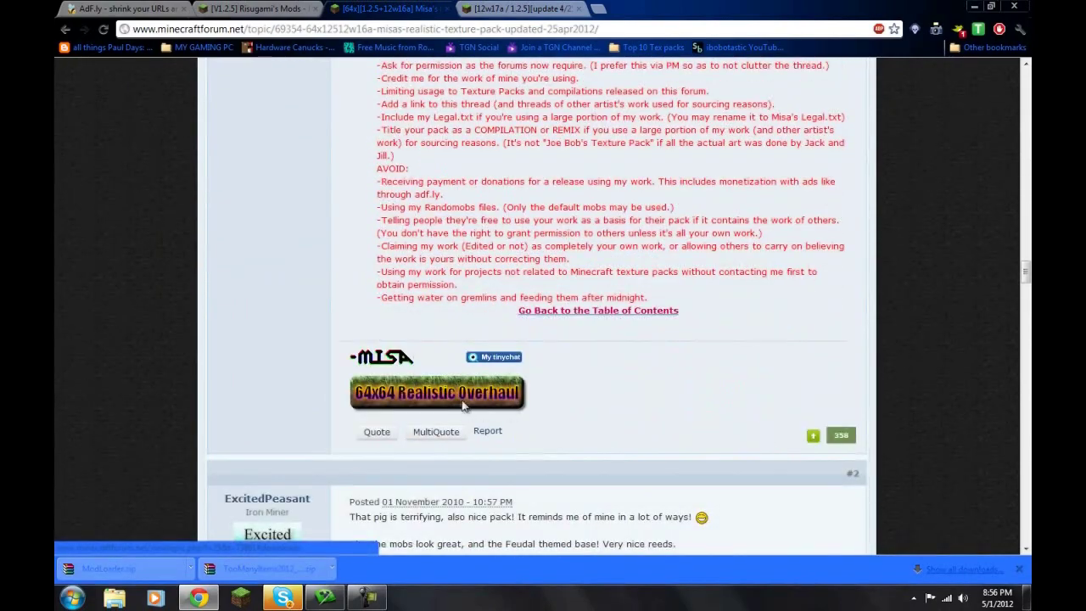
left_click_drag(1025, 268, 1024, 126)
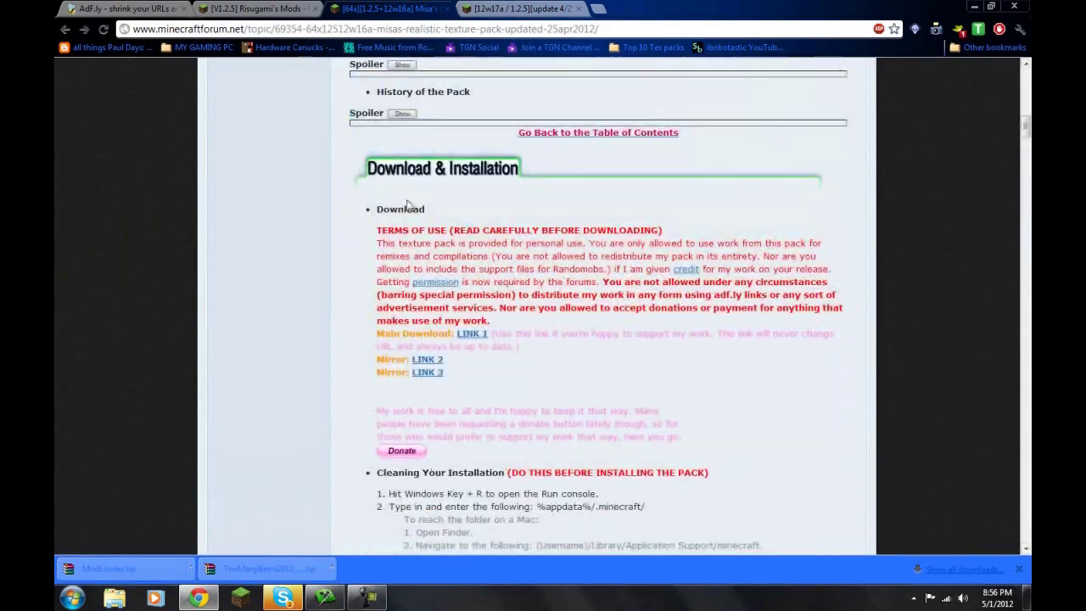
left_click(475, 336)
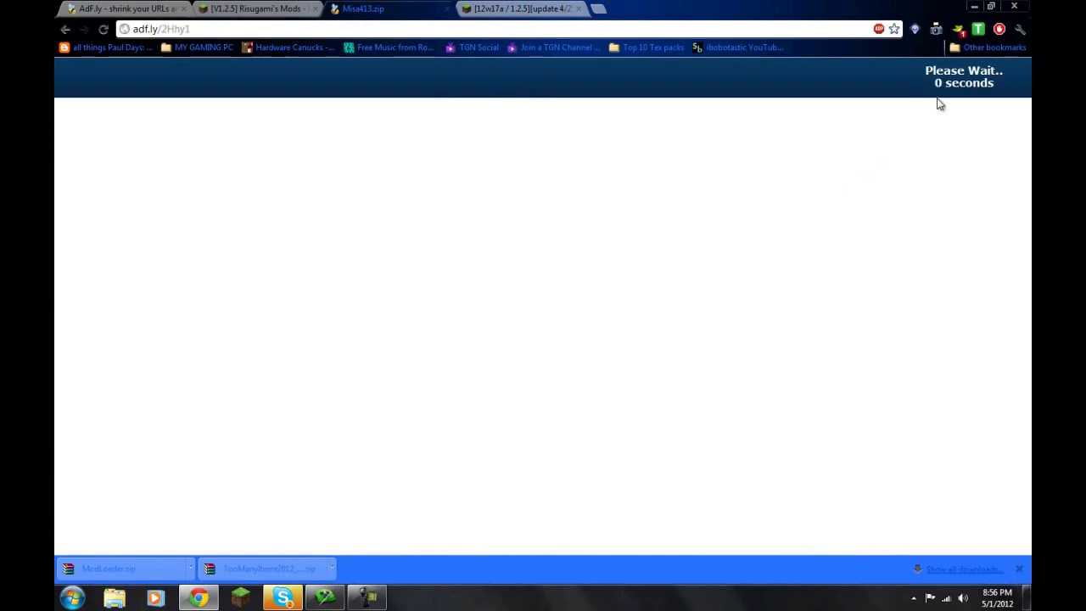
left_click(951, 90)
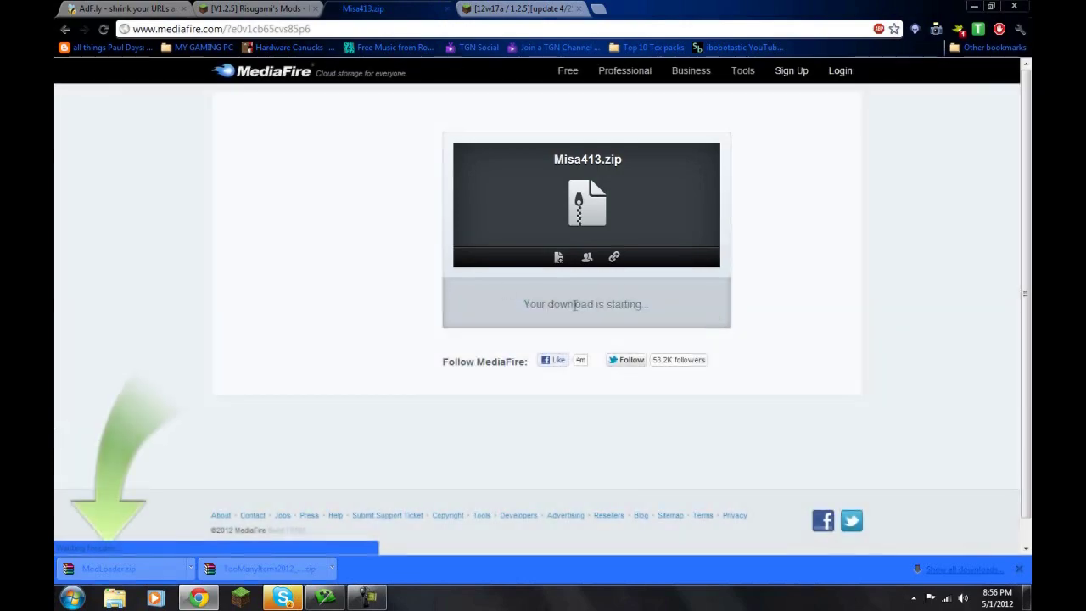
left_click(114, 93)
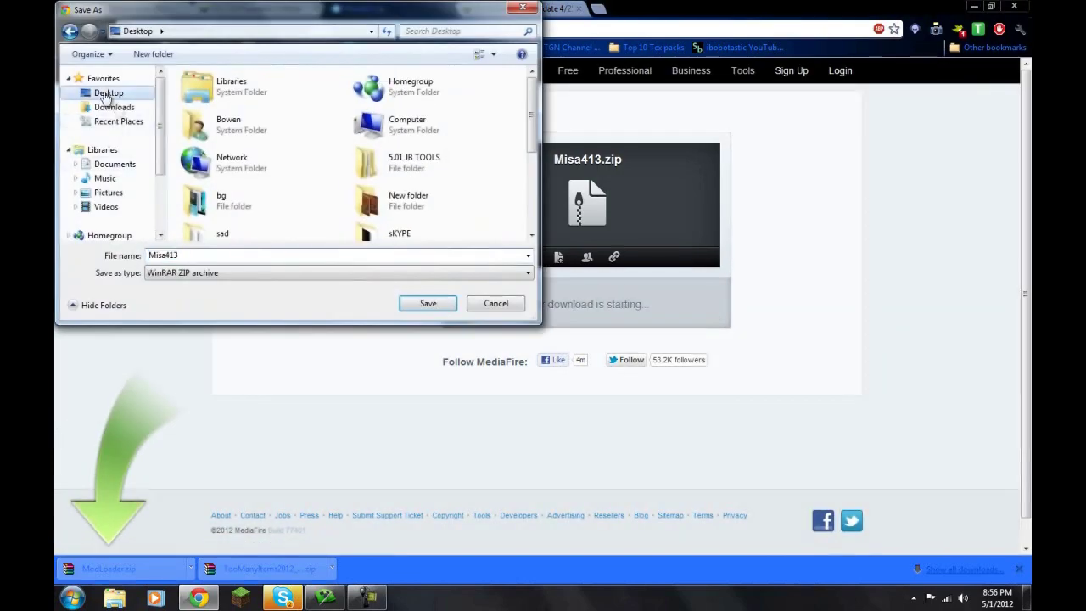
left_click(425, 301)
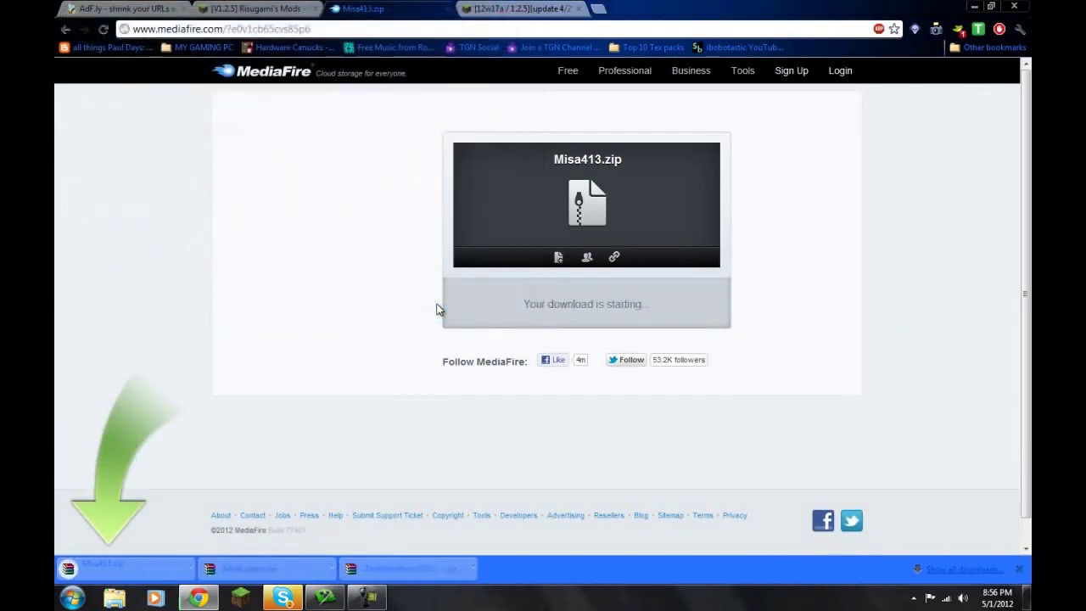
- Switch from the browser to MCPatcher over the desktop and move its window higher up the screen
key("alt+Tab")
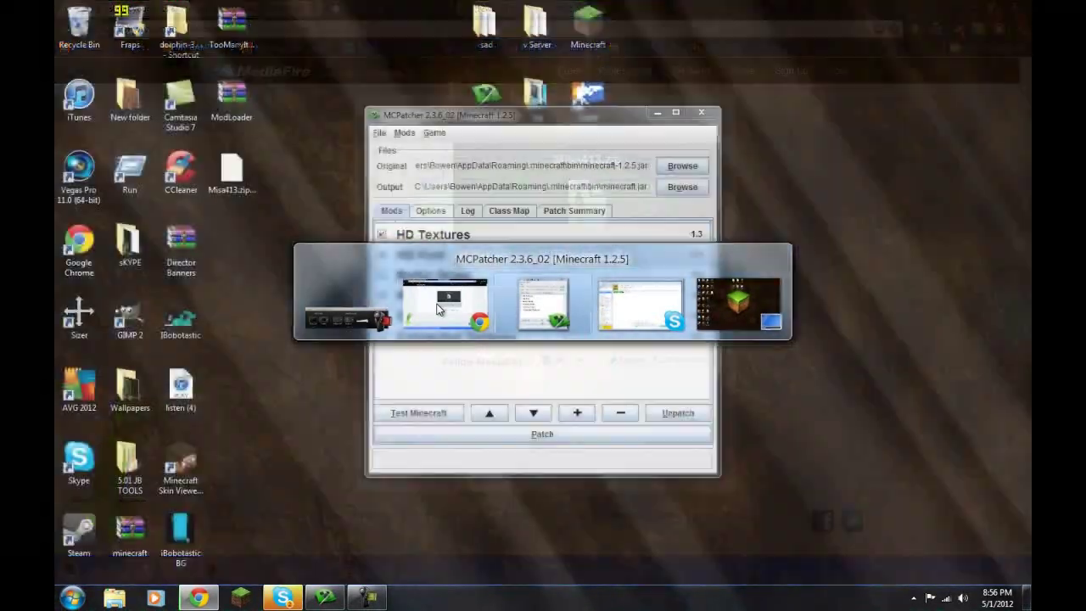
key("alt+Tab")
key("alt+Tab")
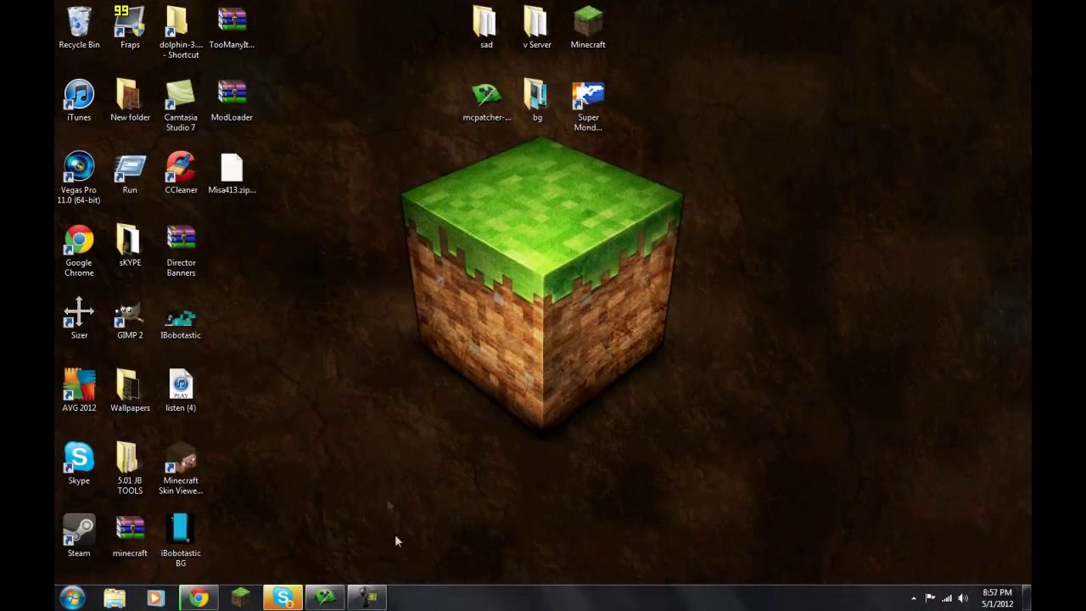
left_click(326, 598)
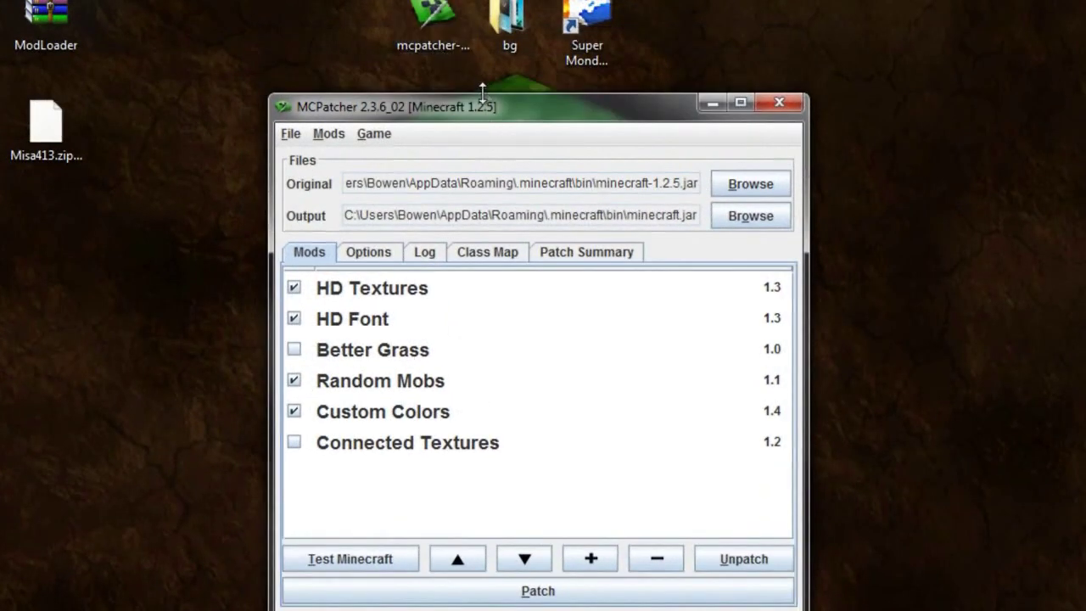
left_click_drag(488, 117, 489, 30)
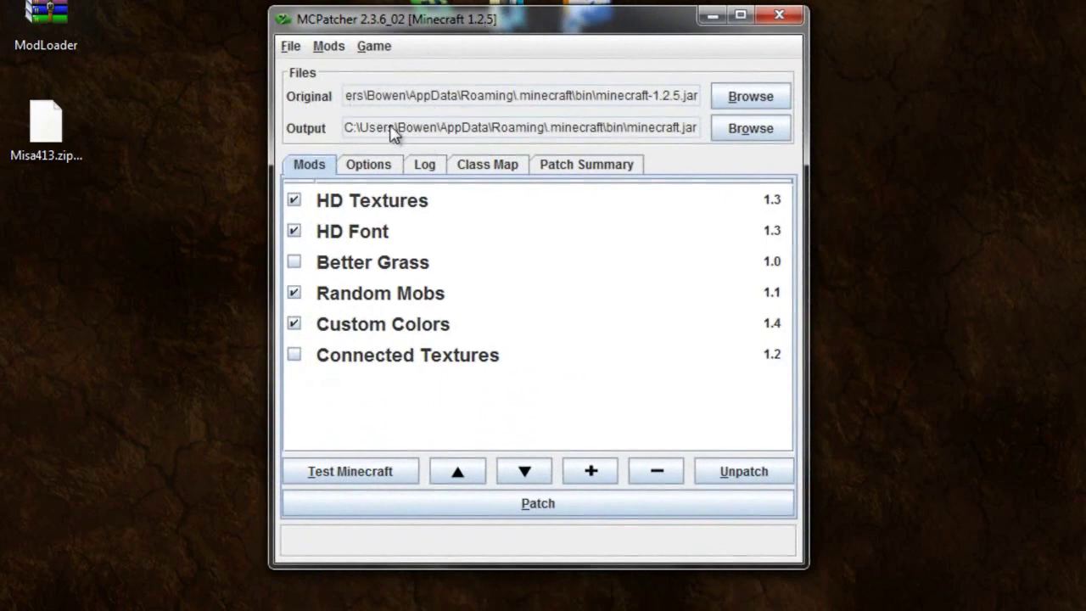
left_click(731, 100)
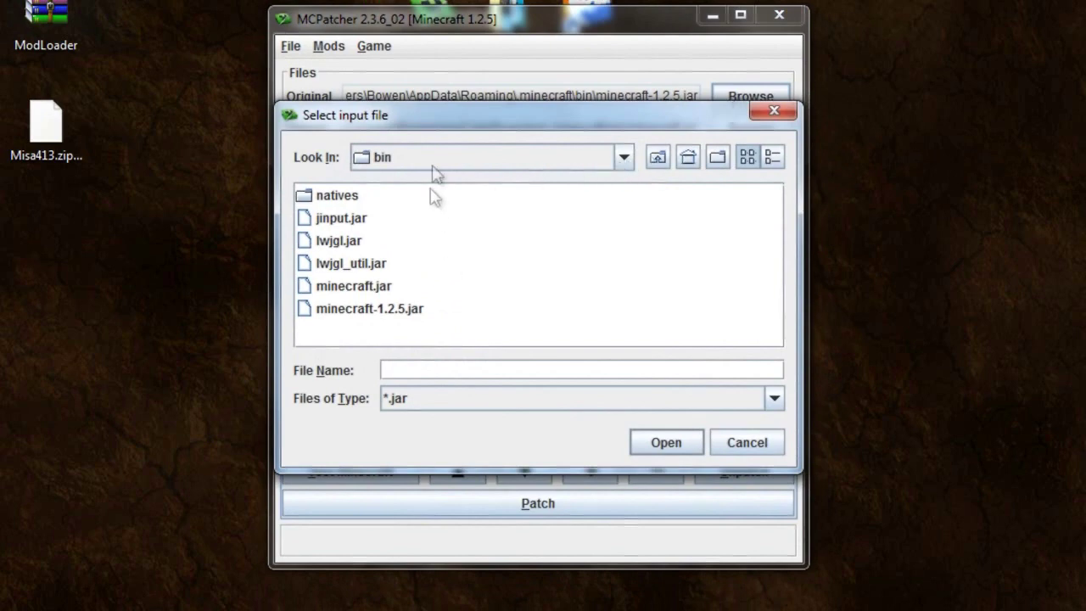
left_click(479, 165)
left_click(553, 162)
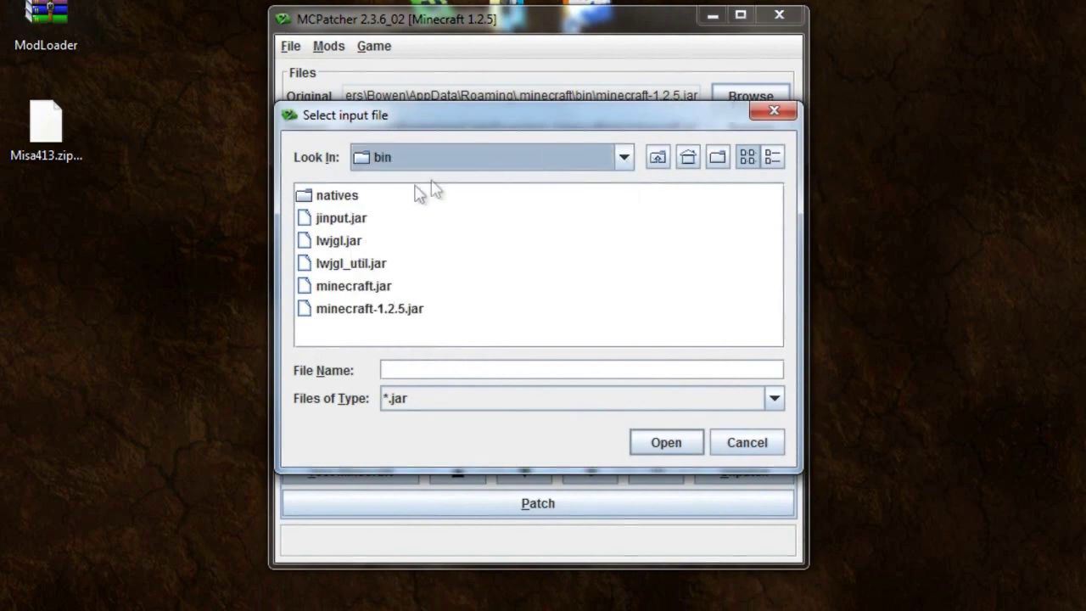
left_click(383, 289)
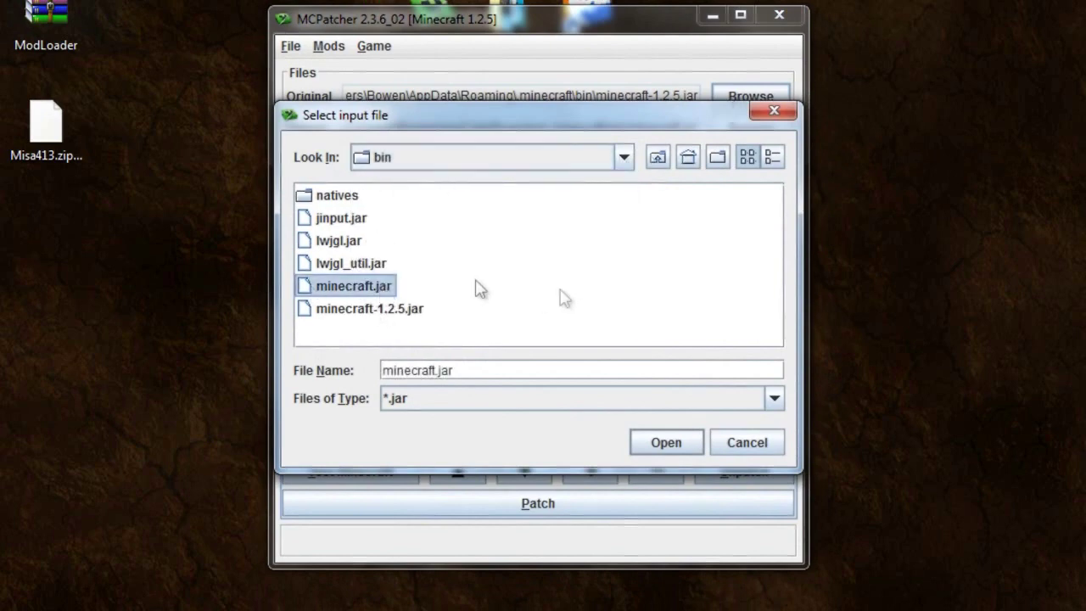
left_click(746, 442)
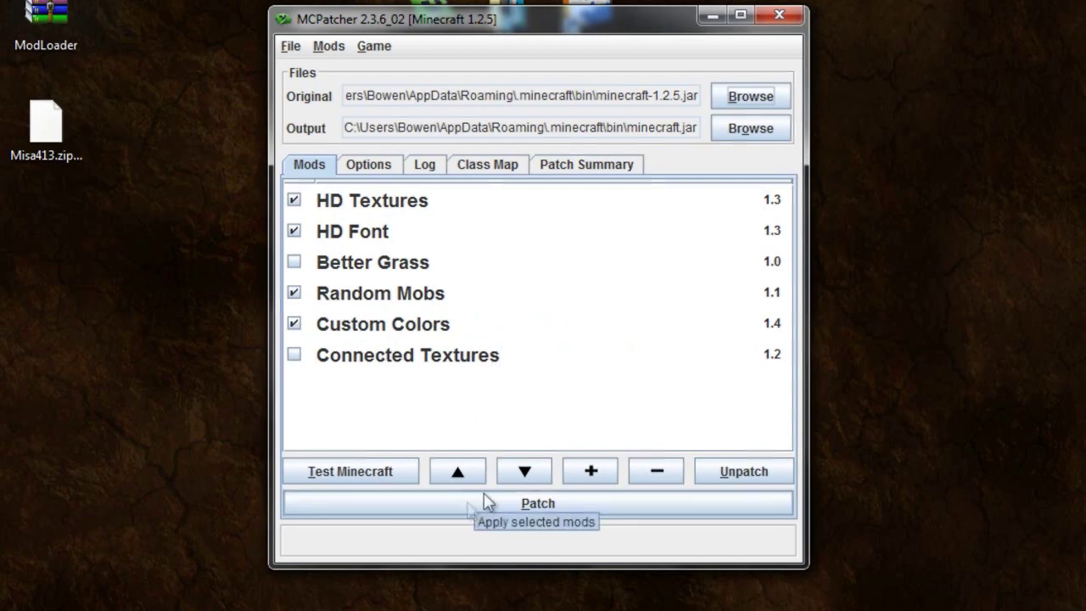
- Add TooManyItems2012_04_13_1.2.5.zip from the Desktop to the mod list as an external mod, inserting all its listed files
left_click(590, 473)
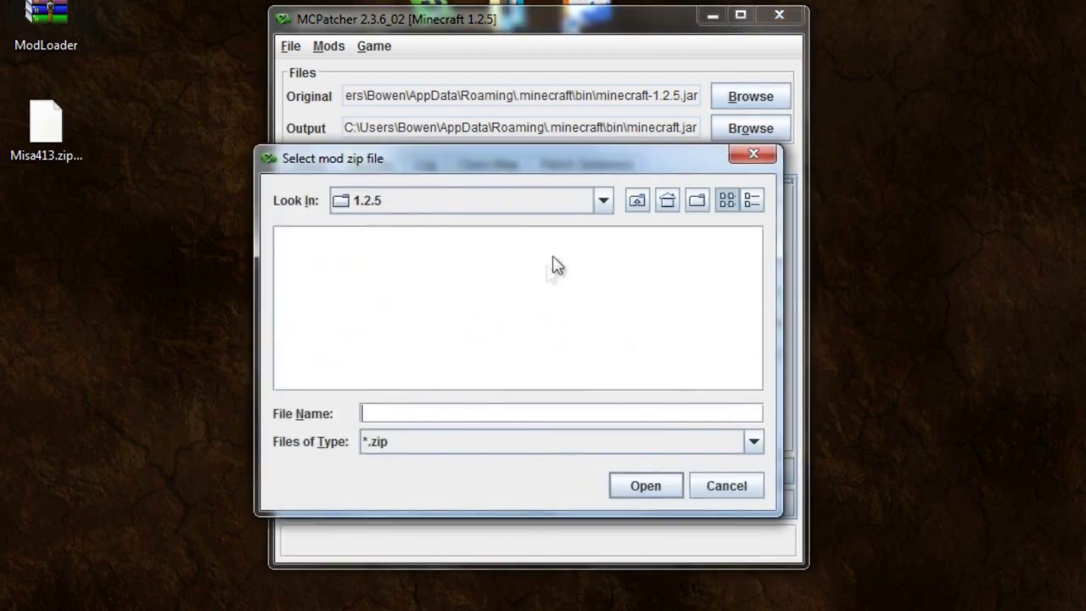
left_click(599, 204)
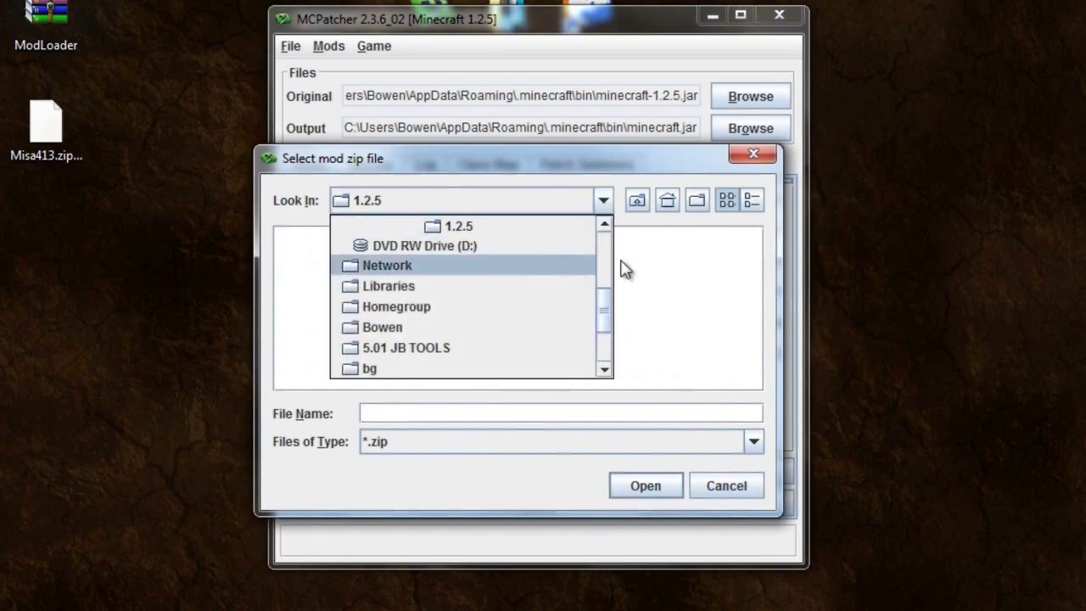
scroll(607, 326, "down", 3)
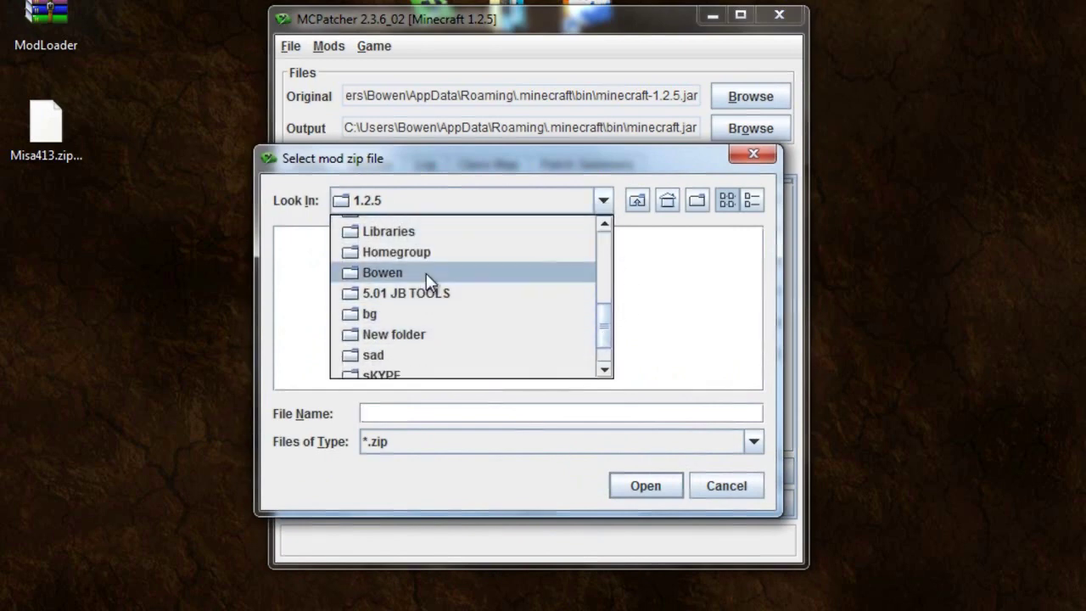
left_click(427, 279)
double_click(342, 324)
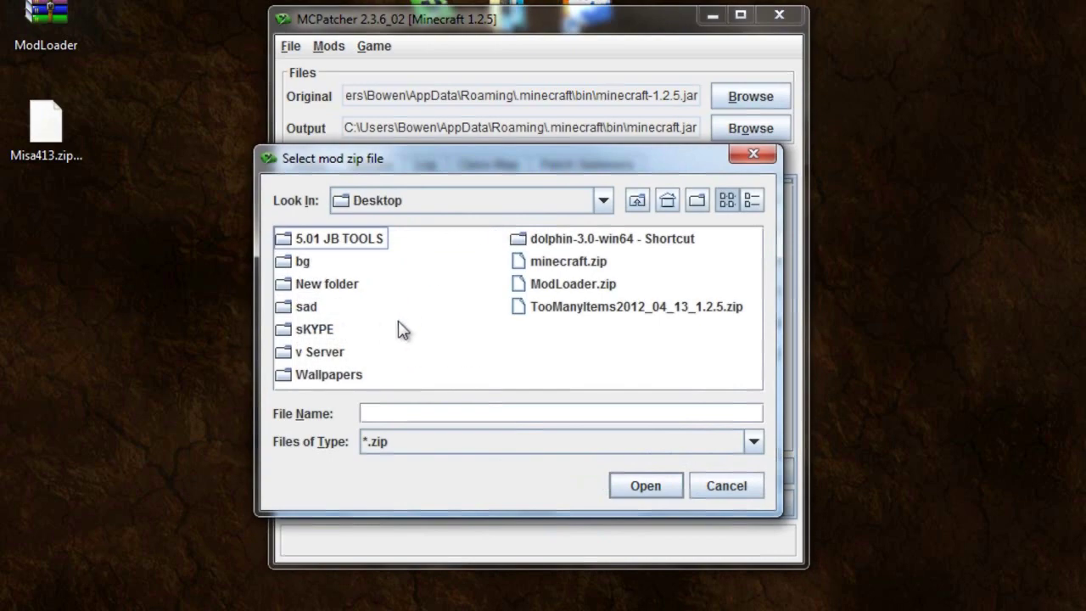
left_click(636, 310)
left_click(647, 483)
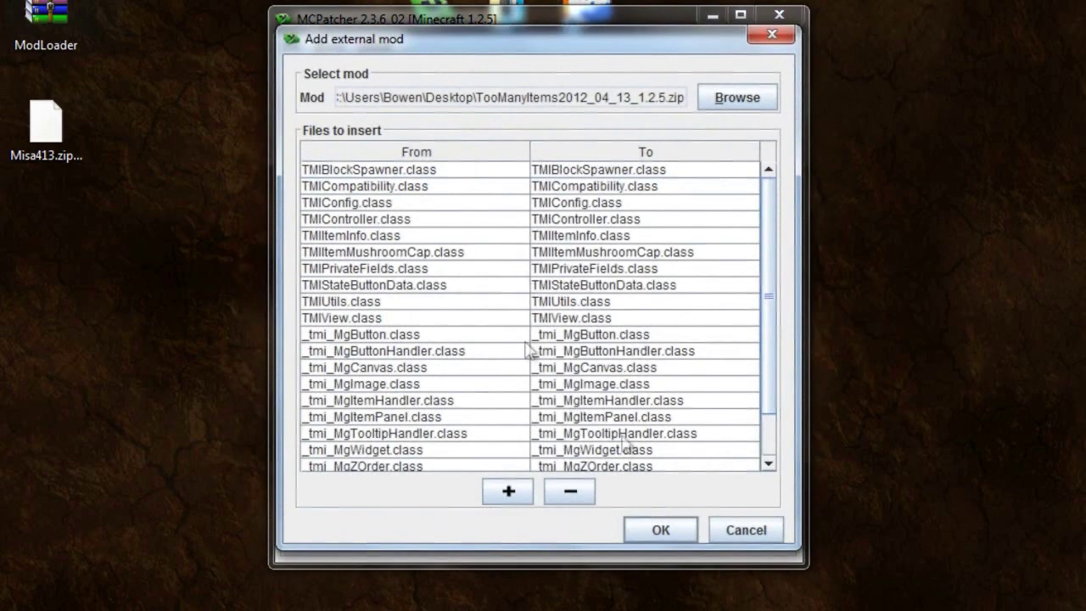
scroll(772, 357, "down", 1)
left_click(661, 529)
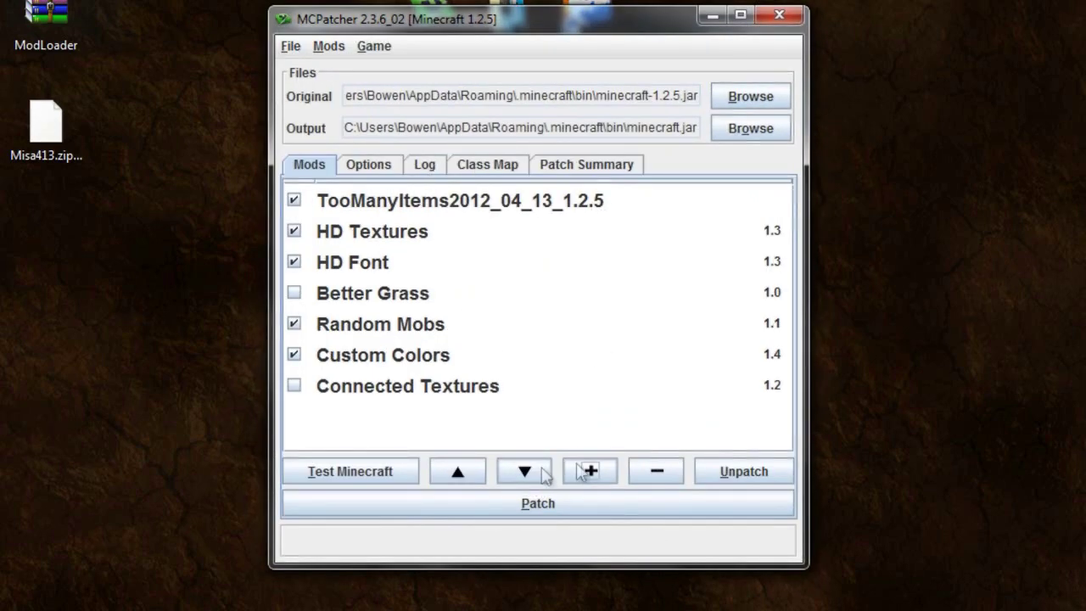
- Add ModLoader.zip from the Desktop to the mod list as an external mod, inserting all its listed files
left_click(585, 473)
left_click(585, 288)
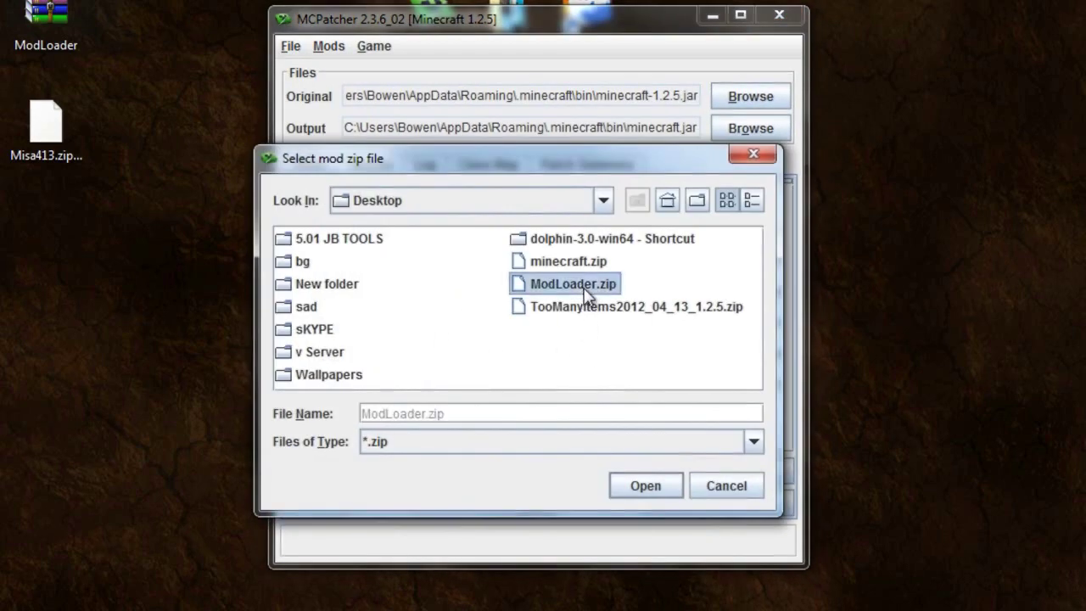
left_click(647, 479)
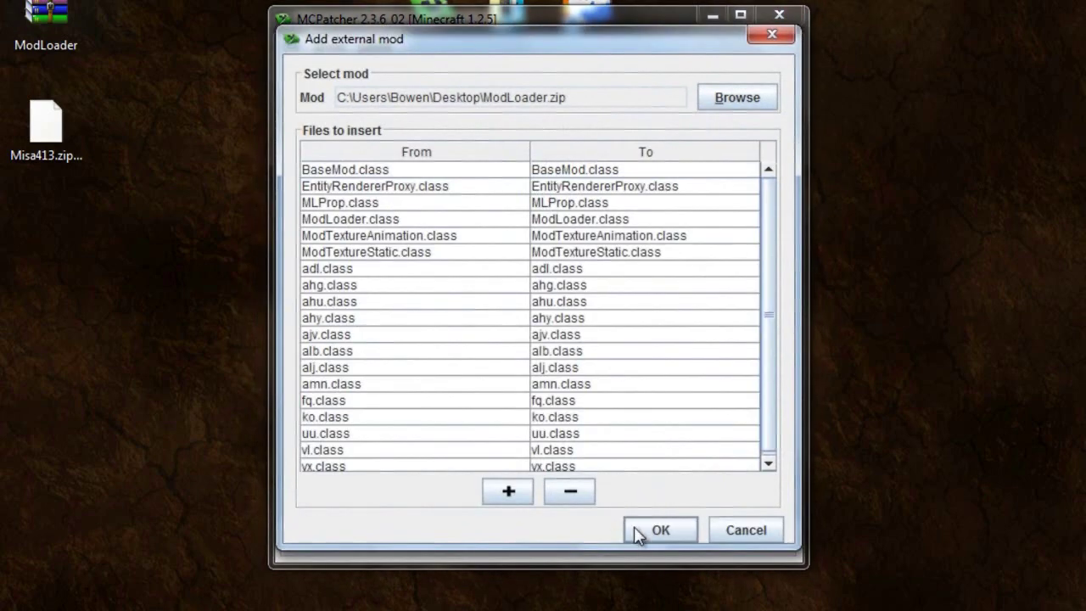
left_click(634, 526)
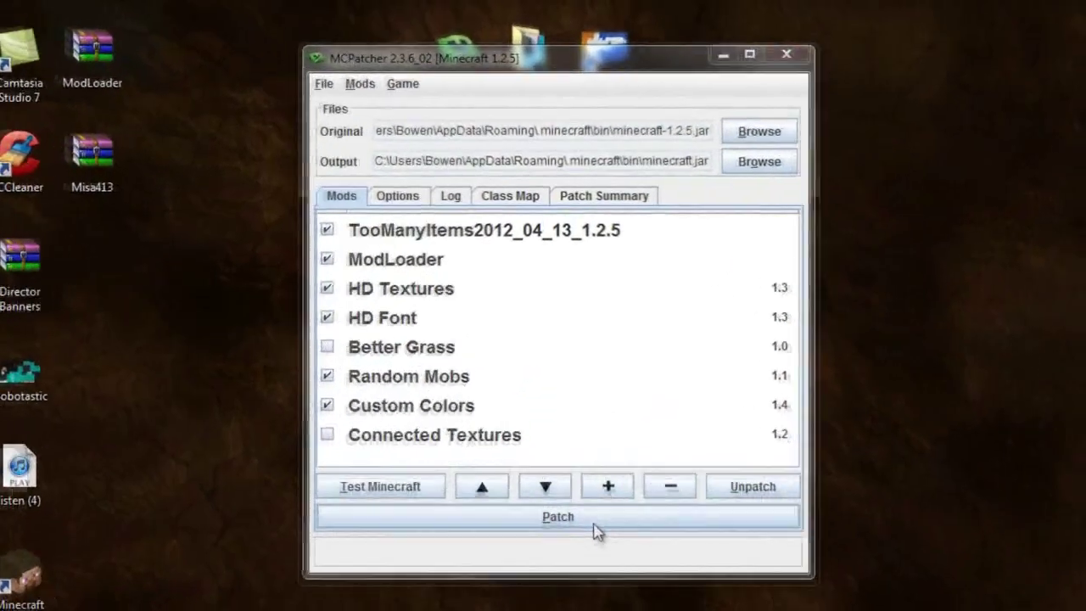
- Patch minecraft.jar with the selected mods and close MCPatcher
left_click(594, 526)
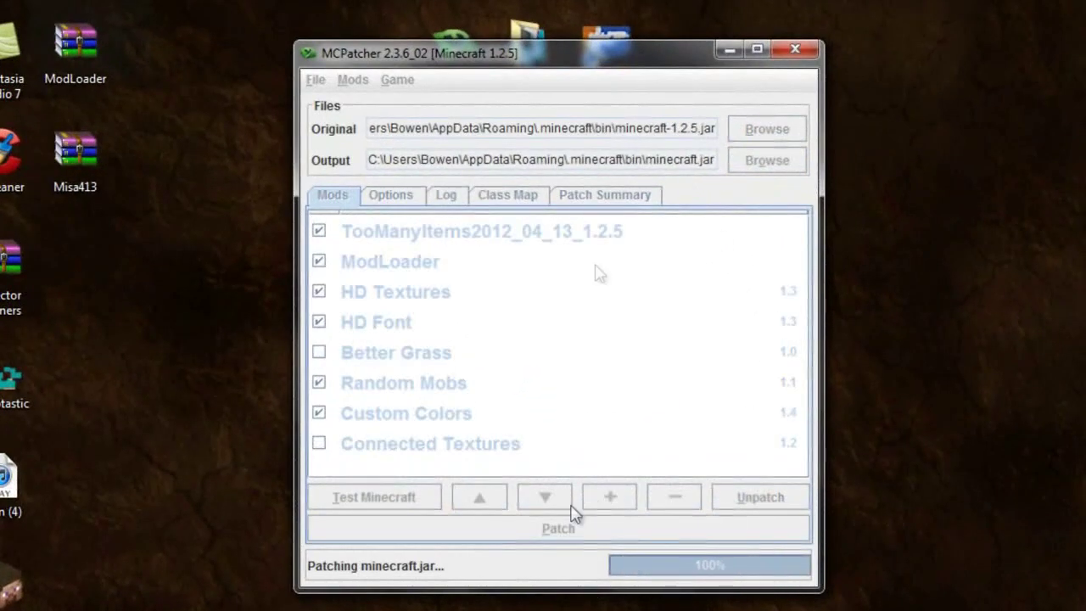
left_click(794, 50)
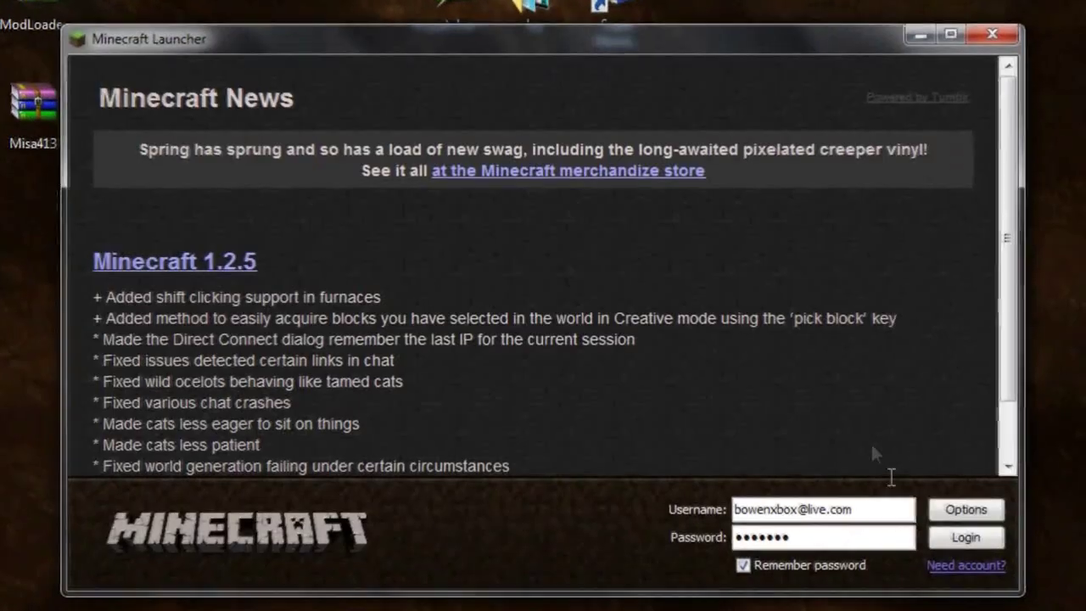
- Log in through the Minecraft Launcher with the remembered account and load the Epic Jump Map 2.0 world
left_click(938, 540)
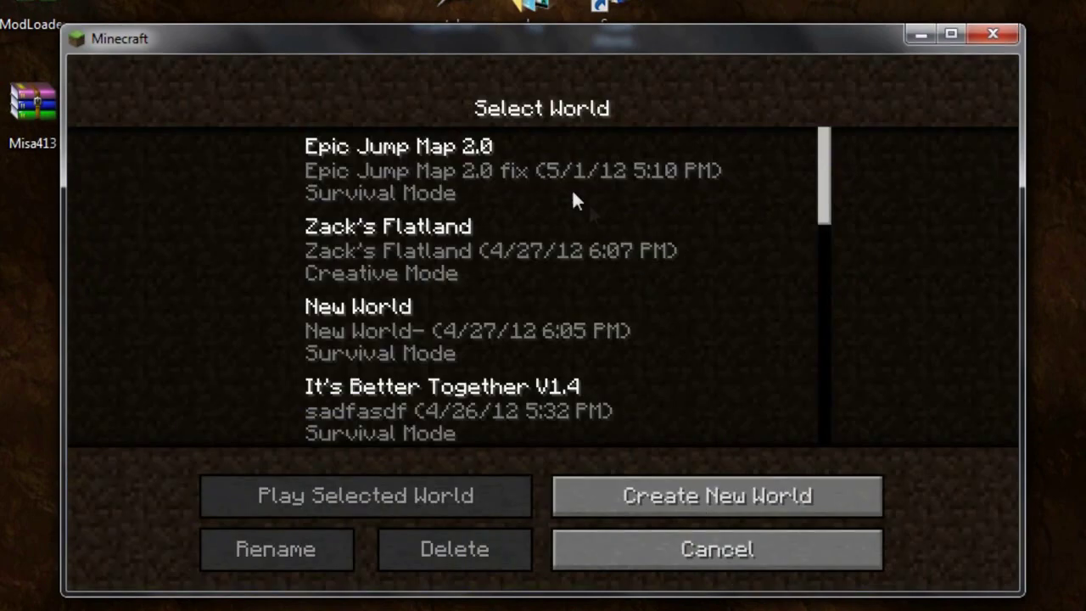
left_click(569, 185)
left_click(569, 185)
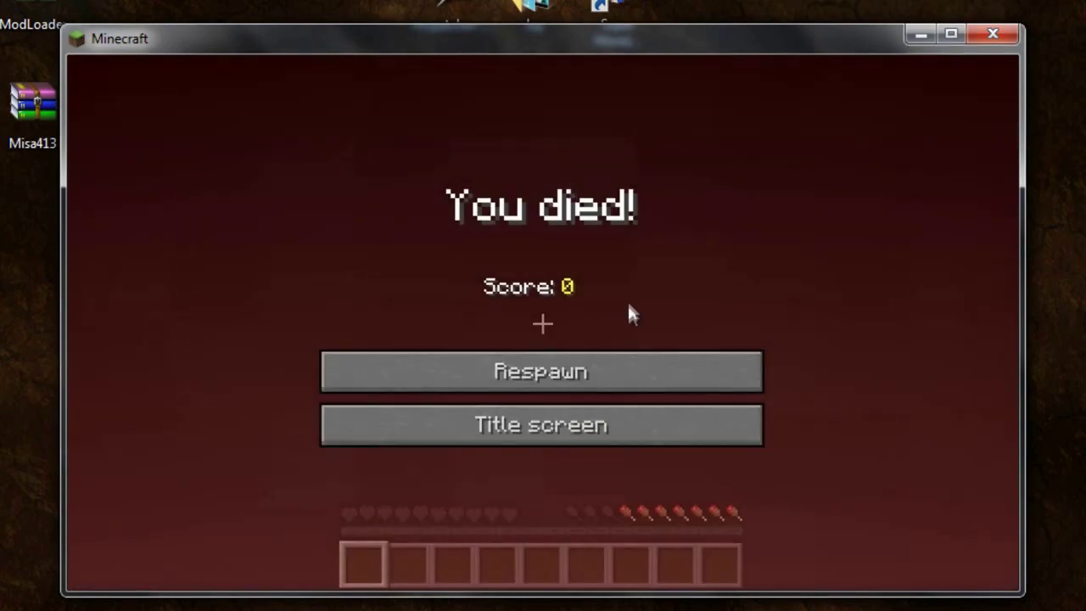
- Respawn in the world and check the inventory screen for the TooManyItems overlay and ModLoader status
left_click(611, 369)
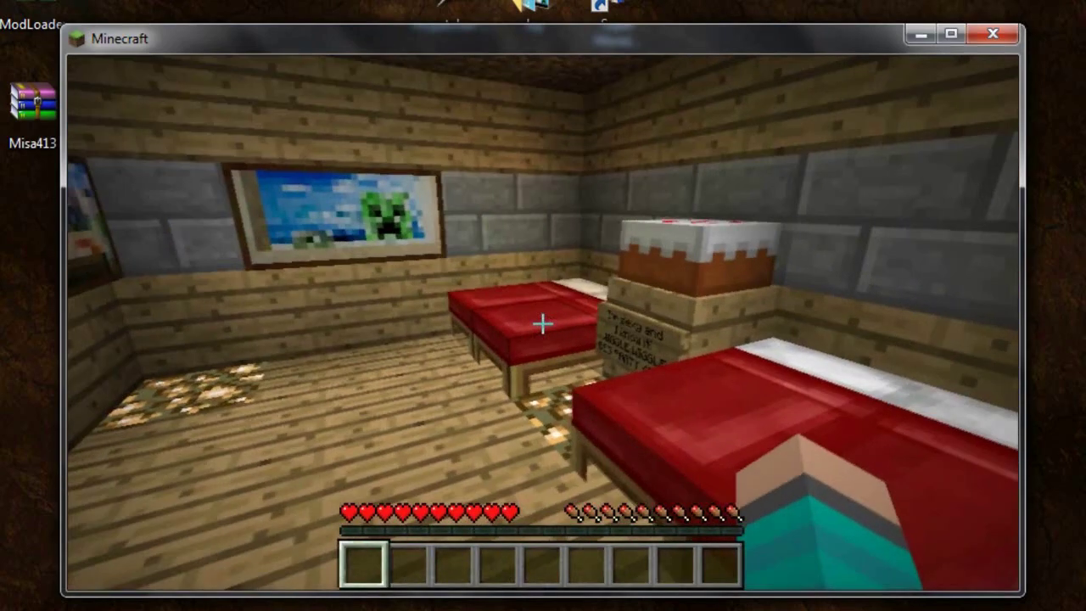
key("e")
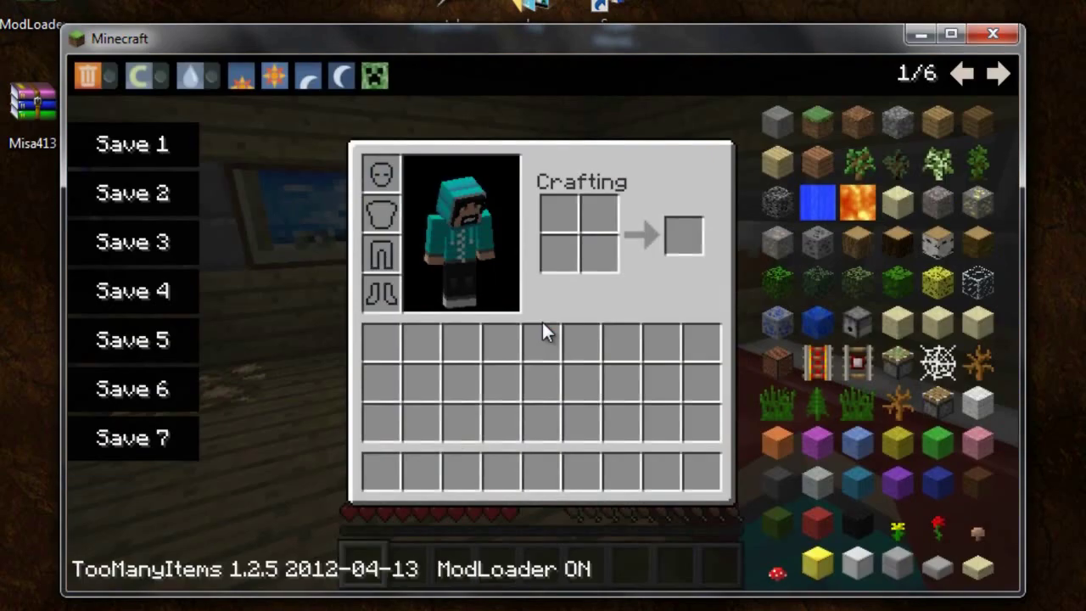
key("Escape")
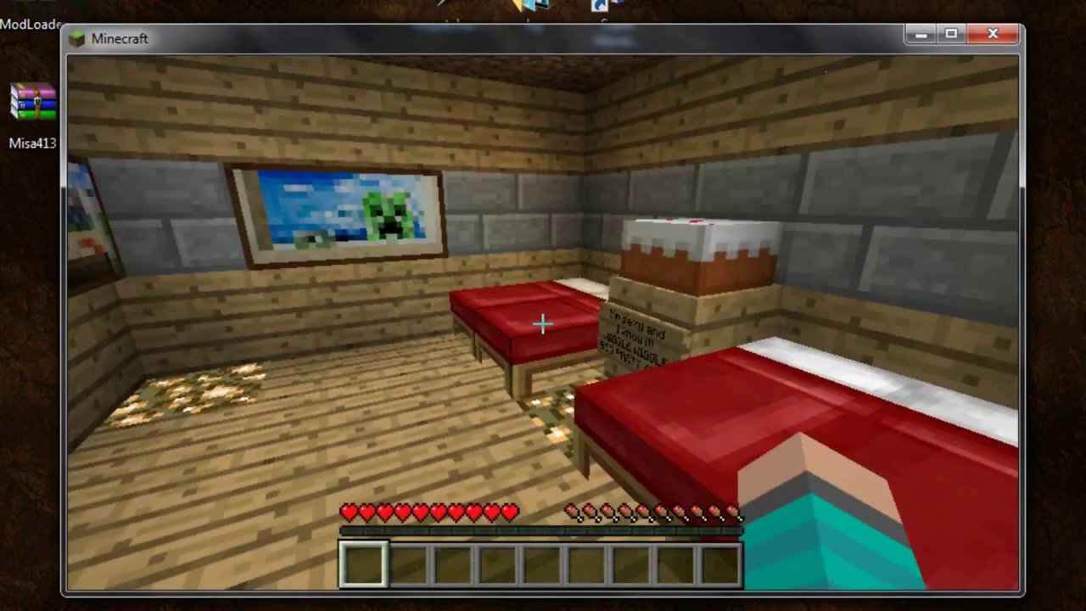
- Save and quit the world to the title screen, and open the texture pack selection
key("Escape")
left_click(582, 444)
left_click(585, 419)
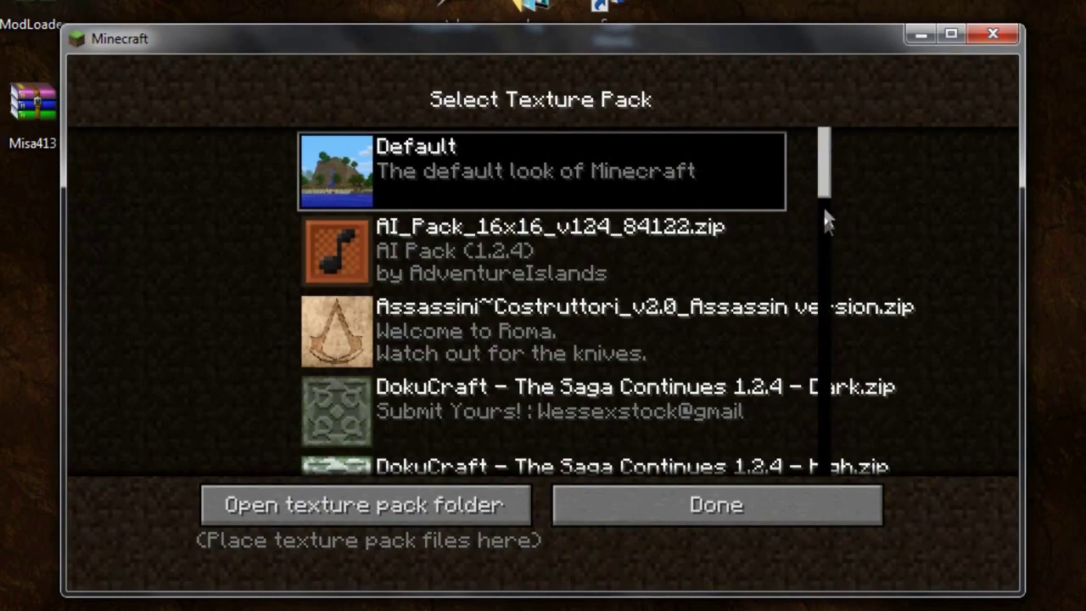
- Look through the texture pack list to its end with the window maximized, and close Minecraft
left_click_drag(824, 212, 852, 349)
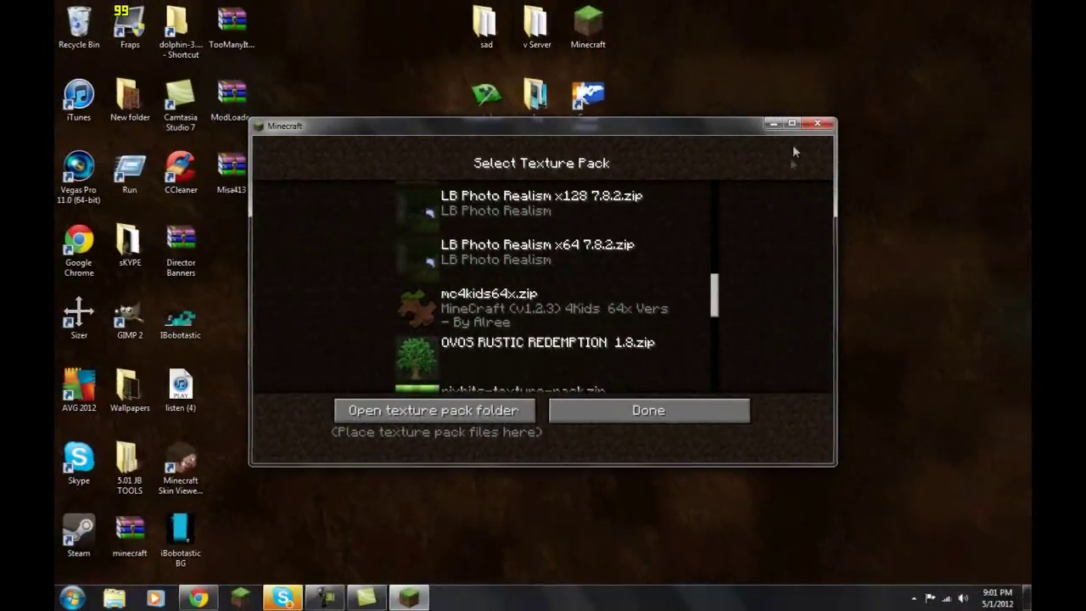
left_click(791, 124)
left_click_drag(798, 169, 812, 486)
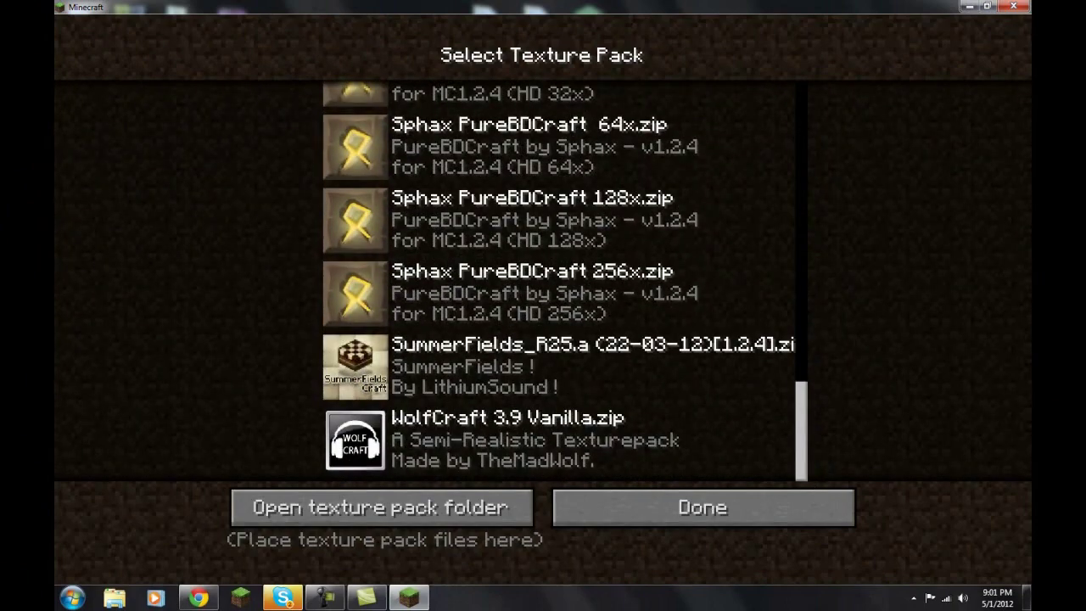
left_click(1012, 5)
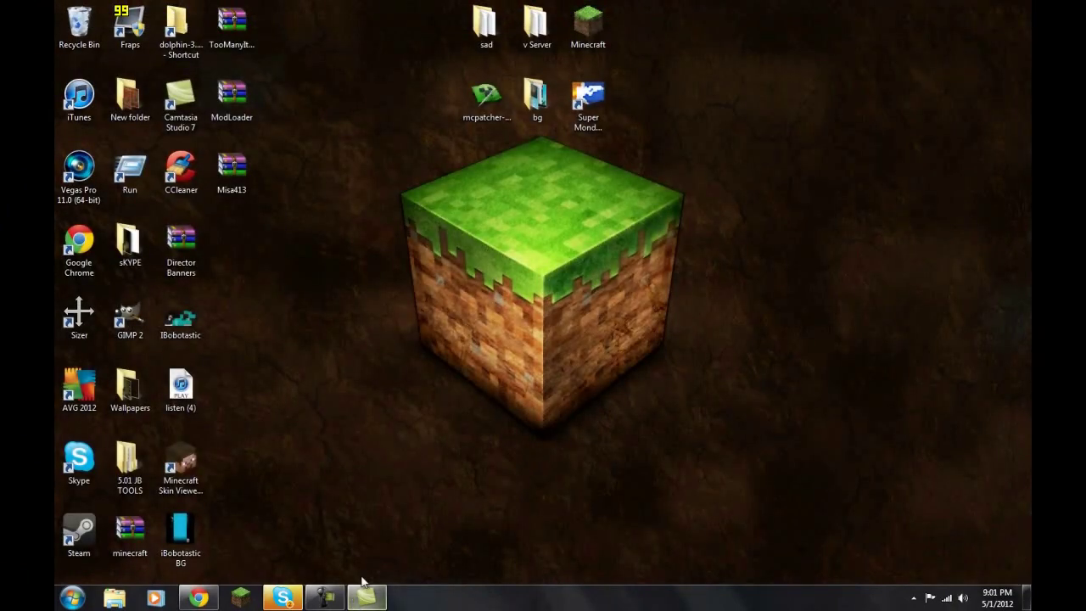